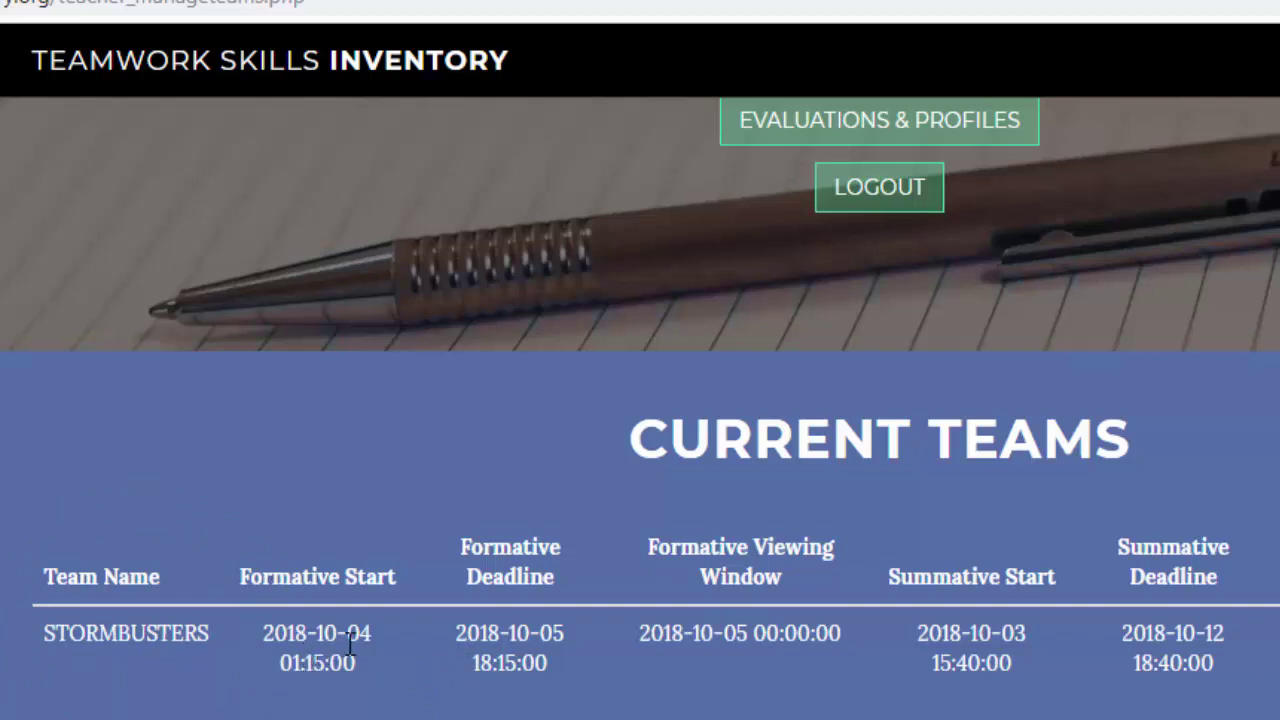
- Examine the formative and summative start, deadline and viewing dates of the STORMBUSTERS team in the current teams table
click(320, 648)
click(322, 652)
click(322, 655)
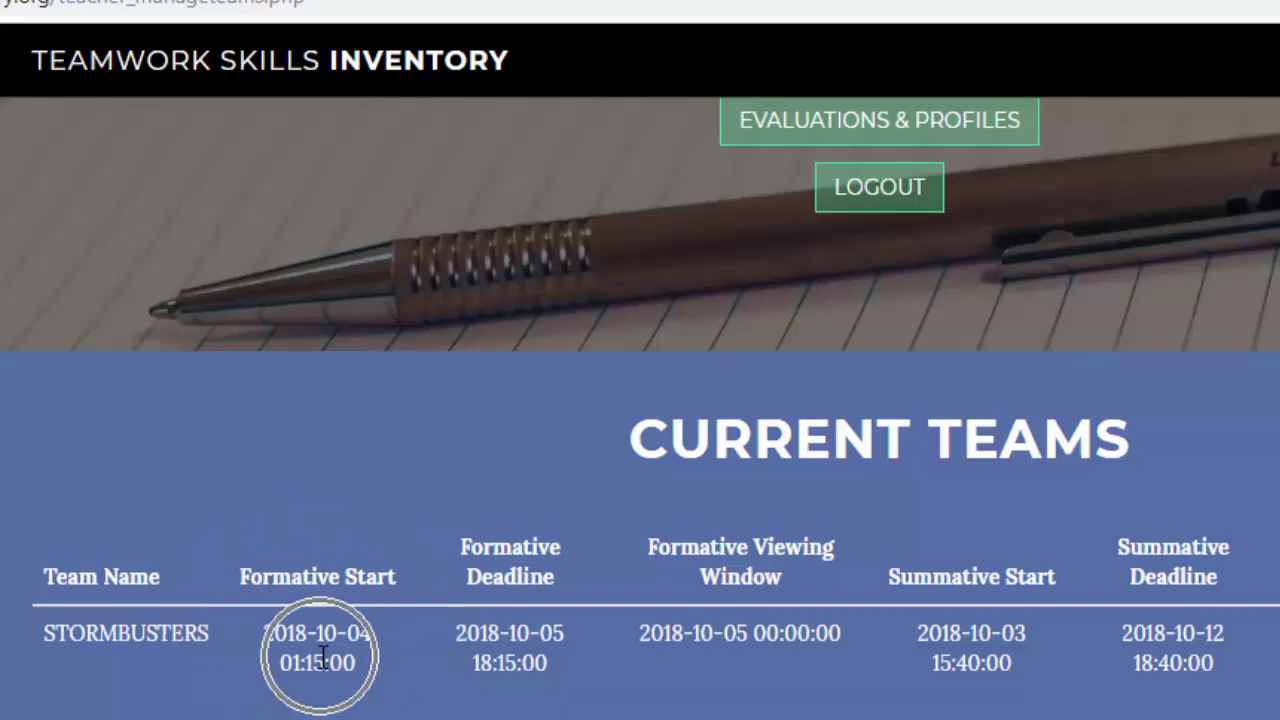
click(325, 657)
click(330, 660)
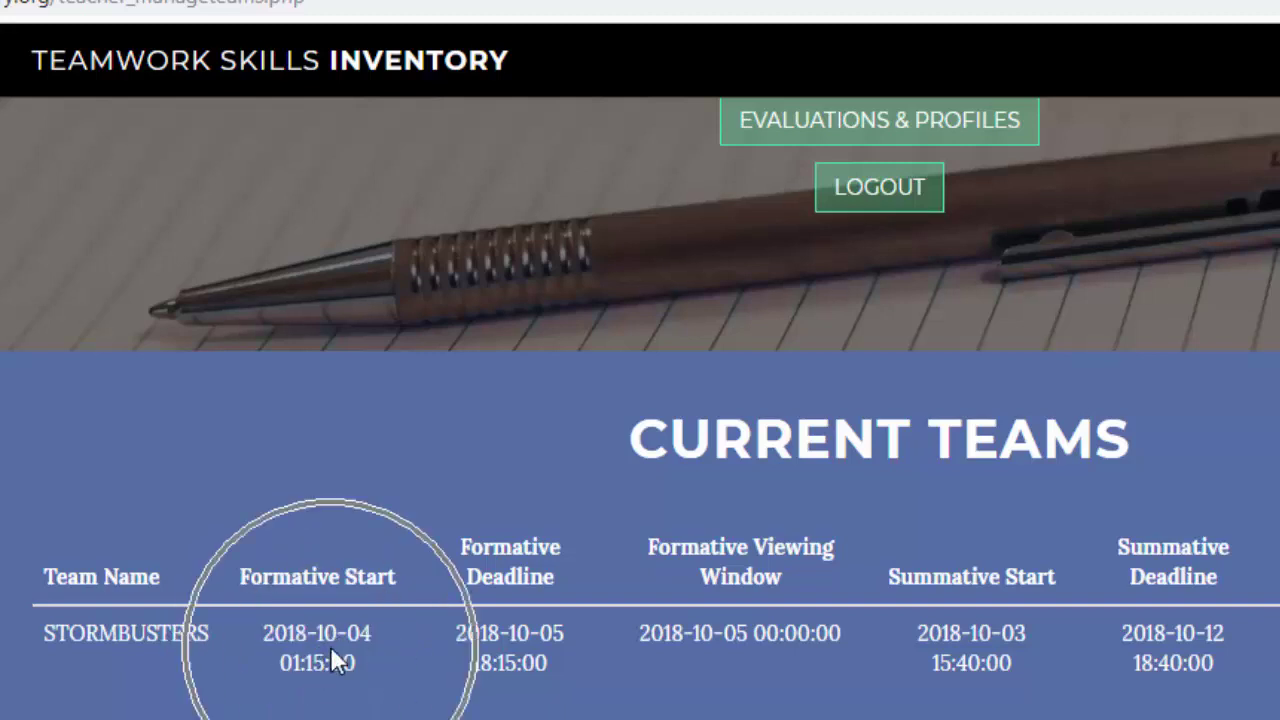
click(329, 666)
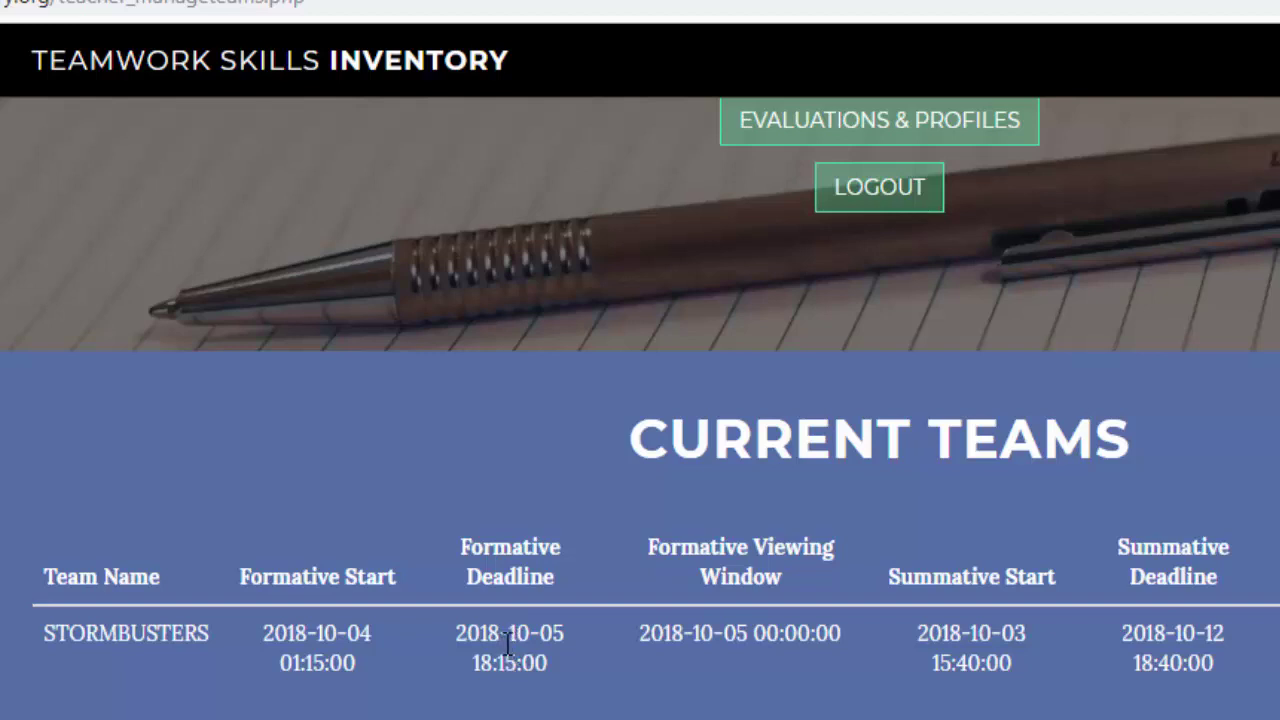
click(715, 642)
click(732, 632)
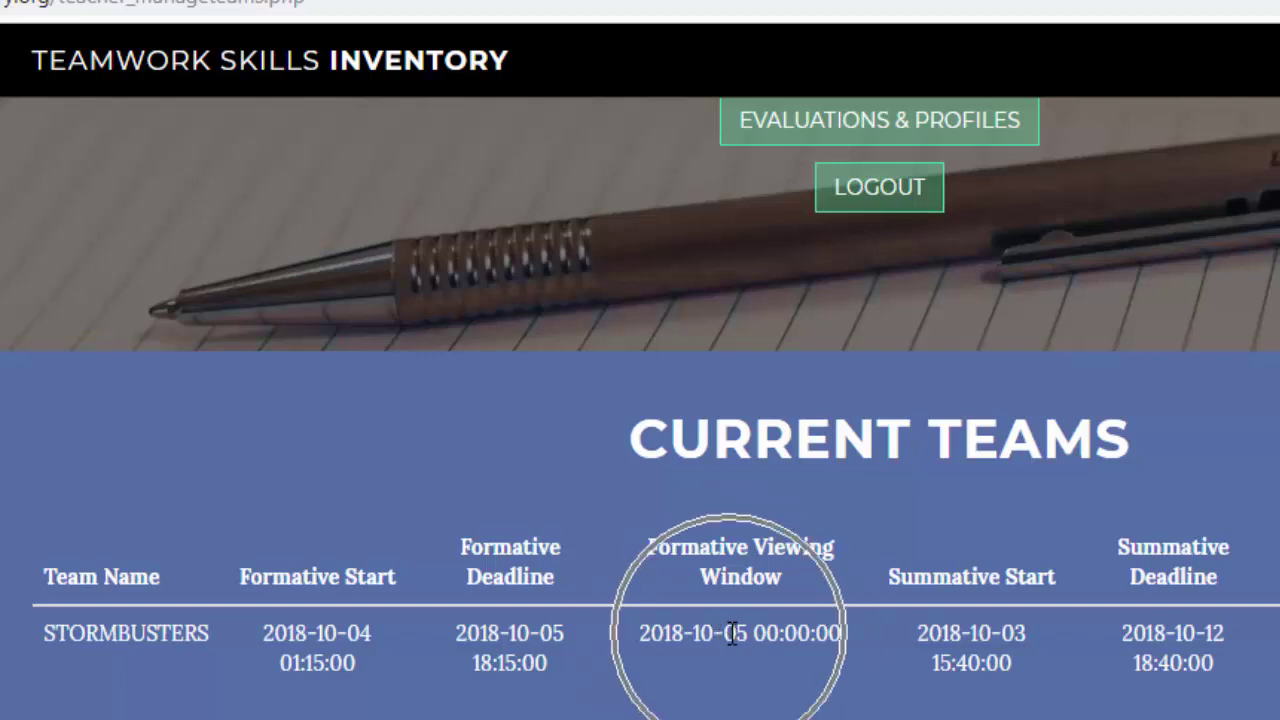
click(955, 640)
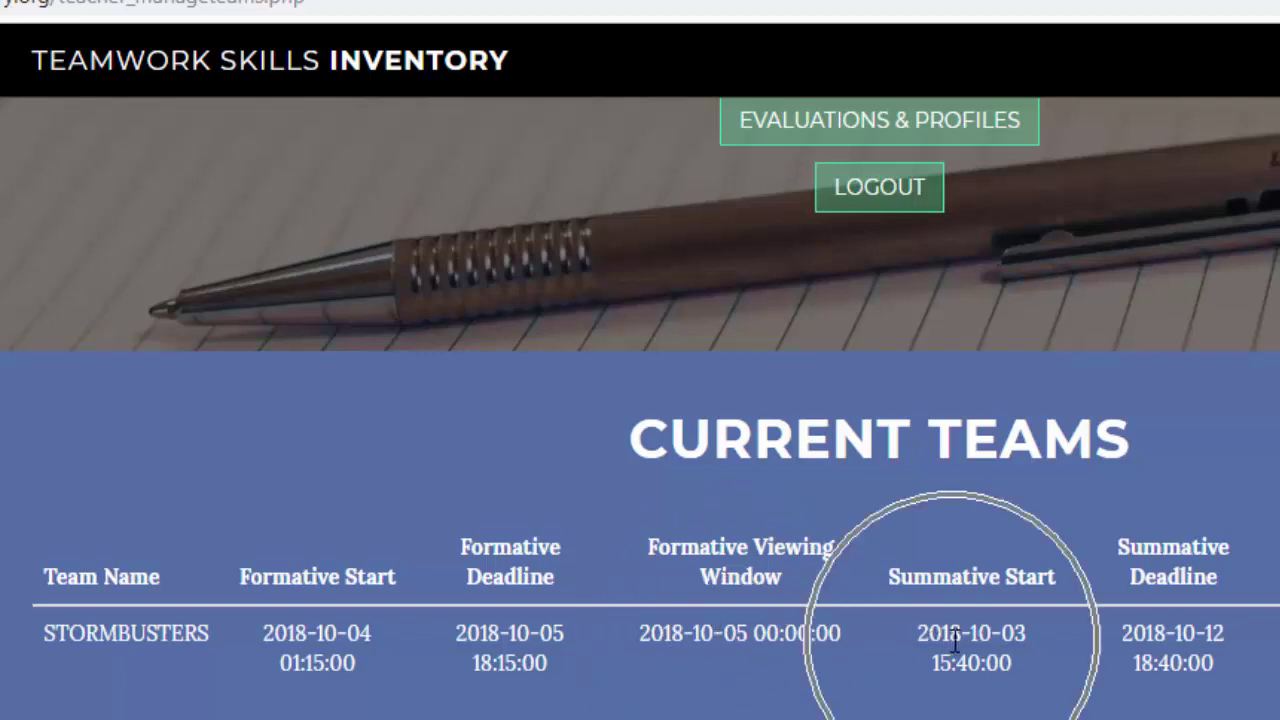
click(1191, 648)
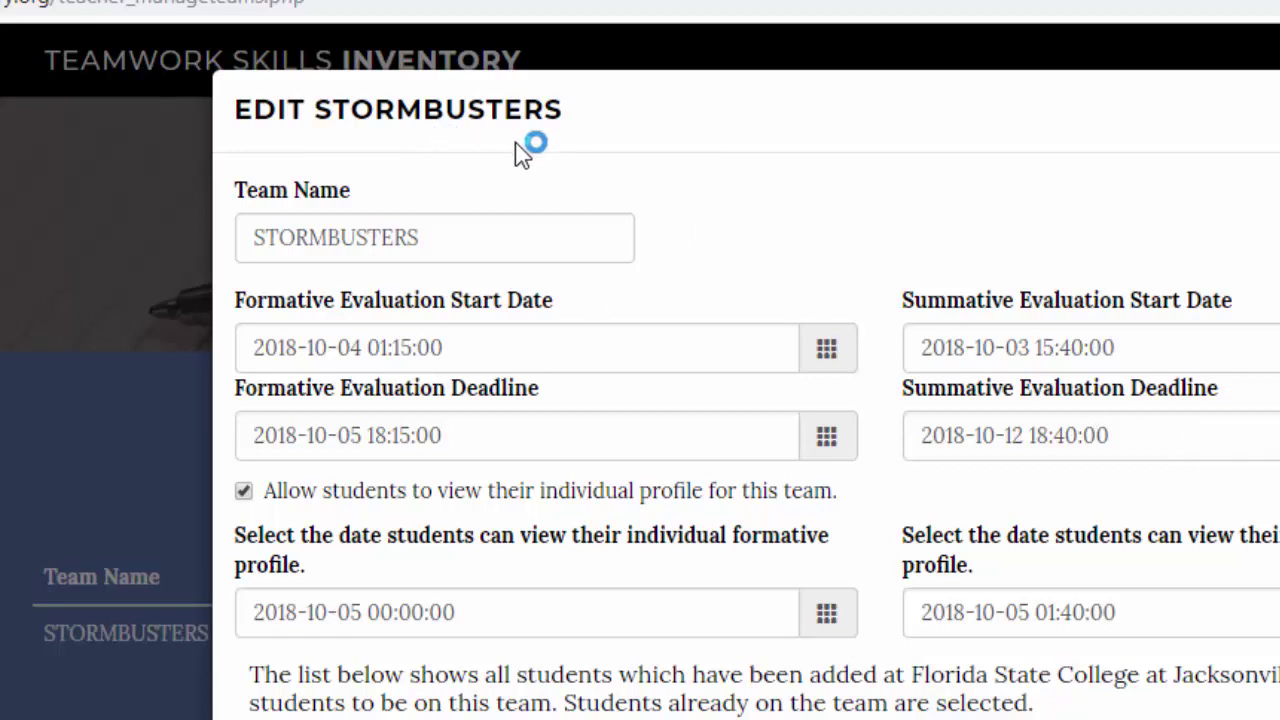
- Set the STORMBUSTERS team's formative evaluation start date to 11 October 2018 at 10:55
click(425, 350)
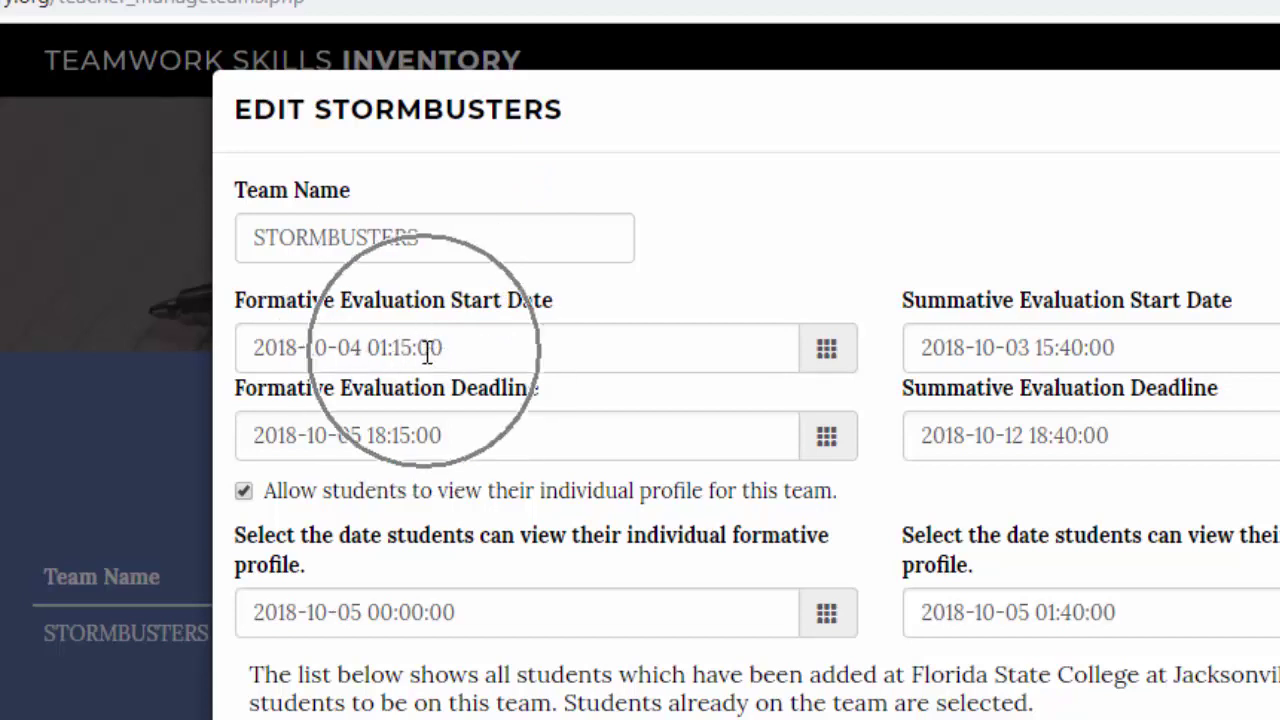
click(305, 357)
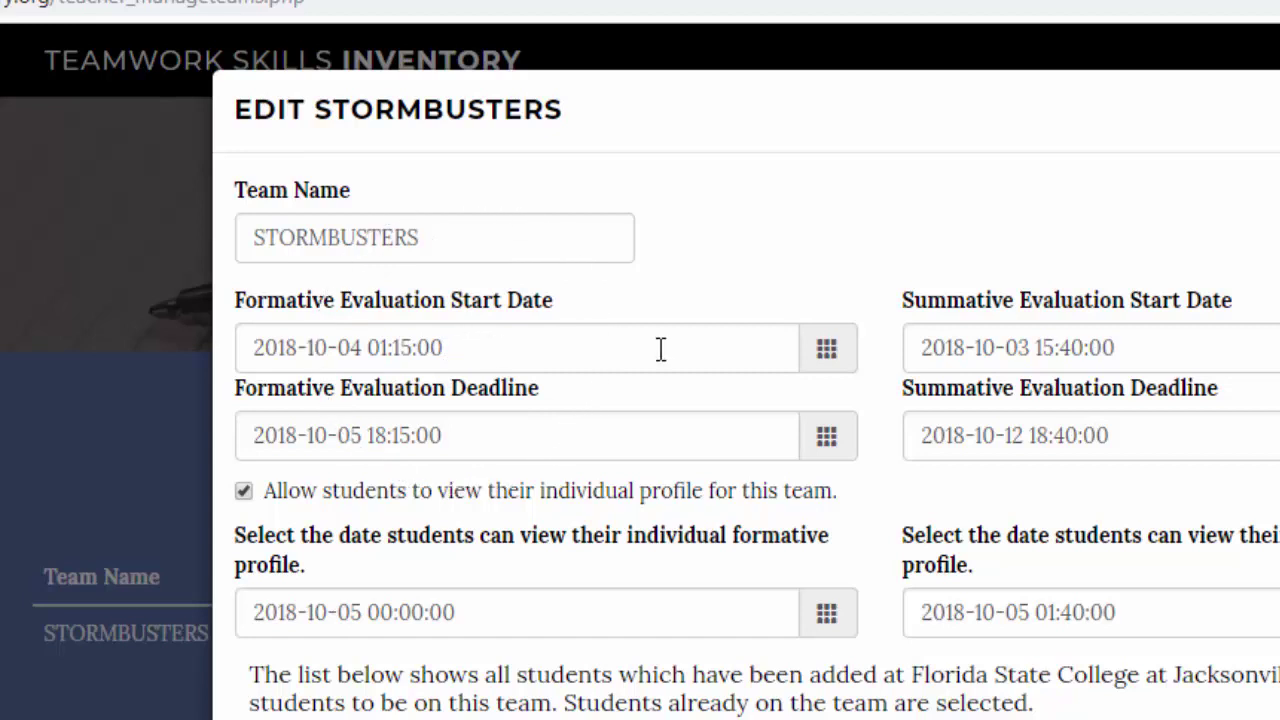
click(825, 352)
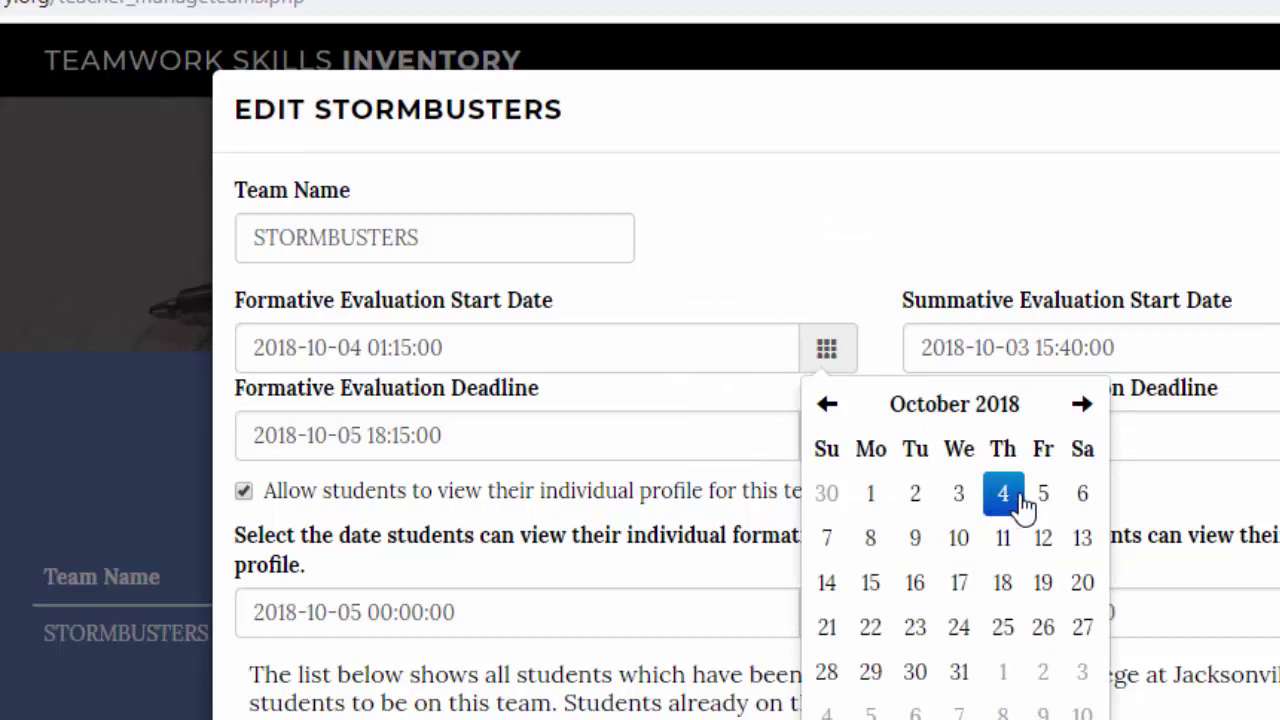
click(1007, 539)
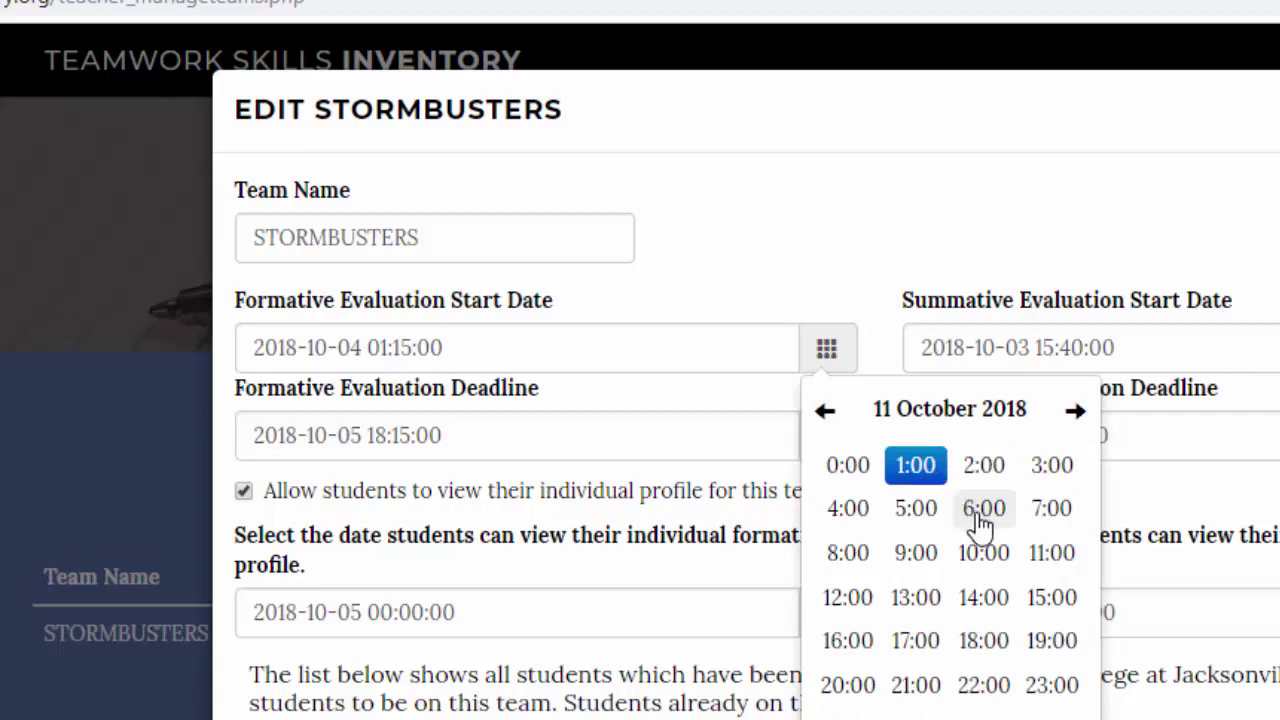
click(981, 556)
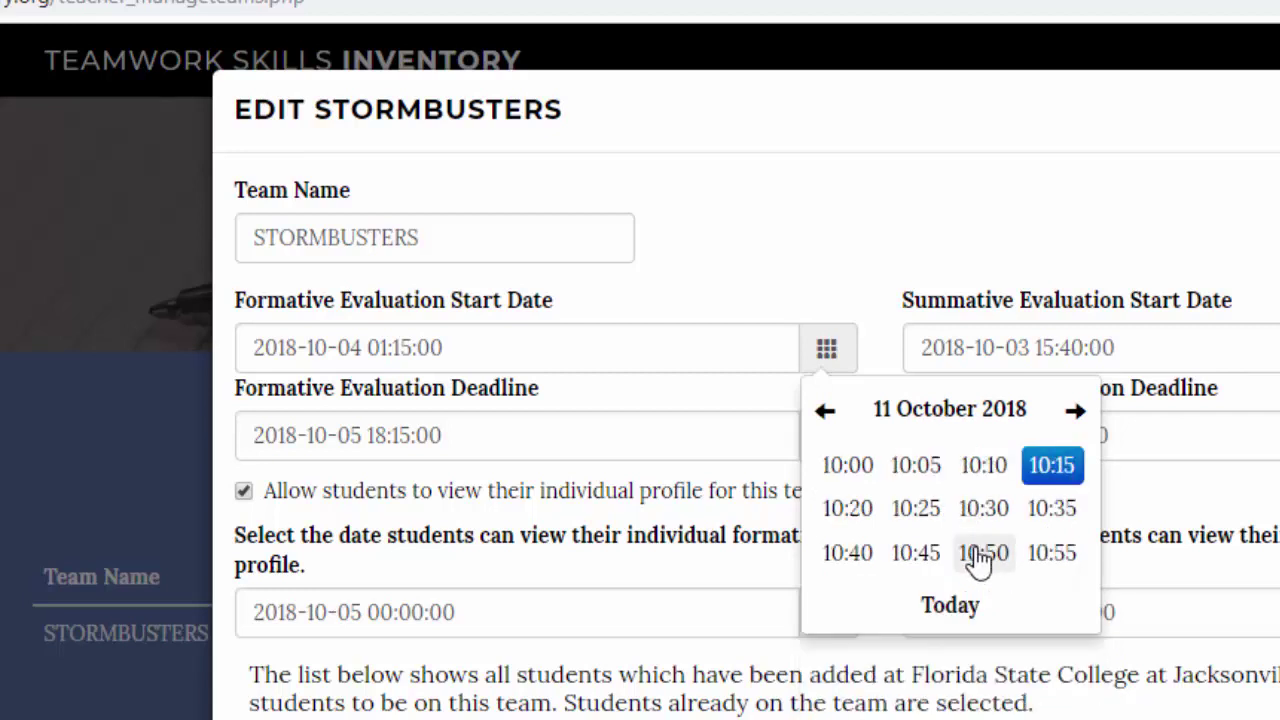
click(998, 468)
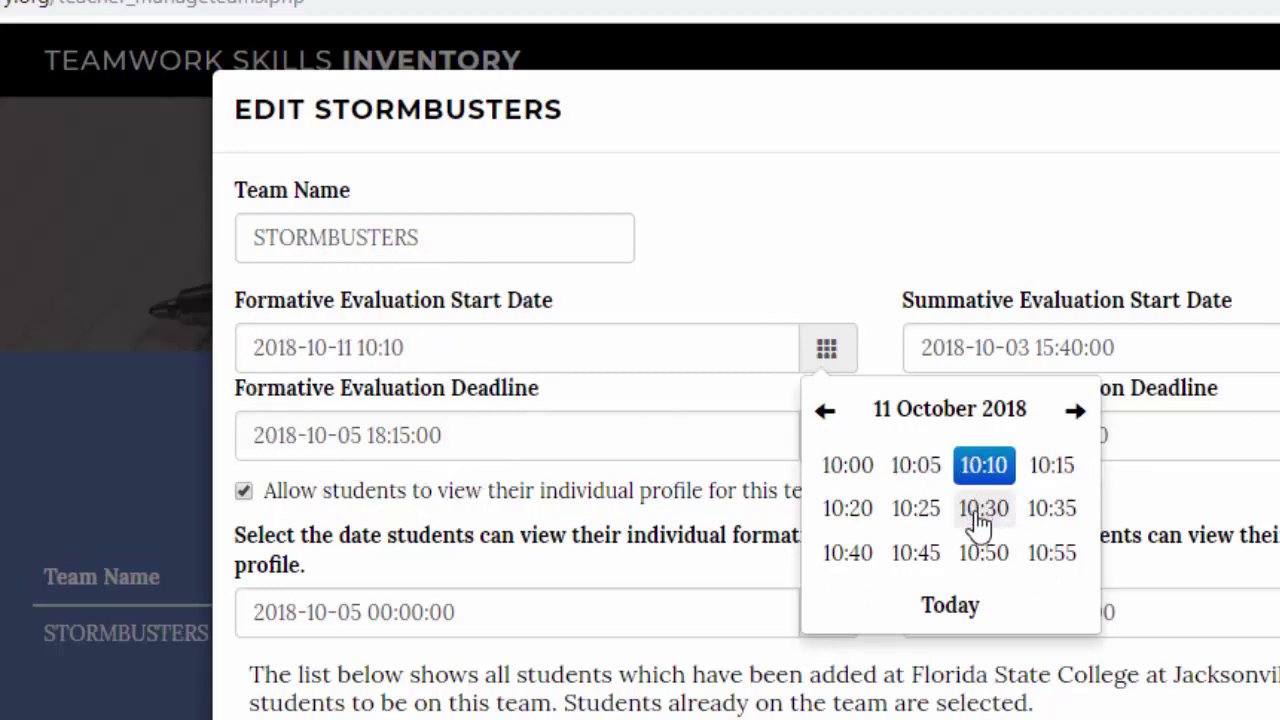
click(1040, 558)
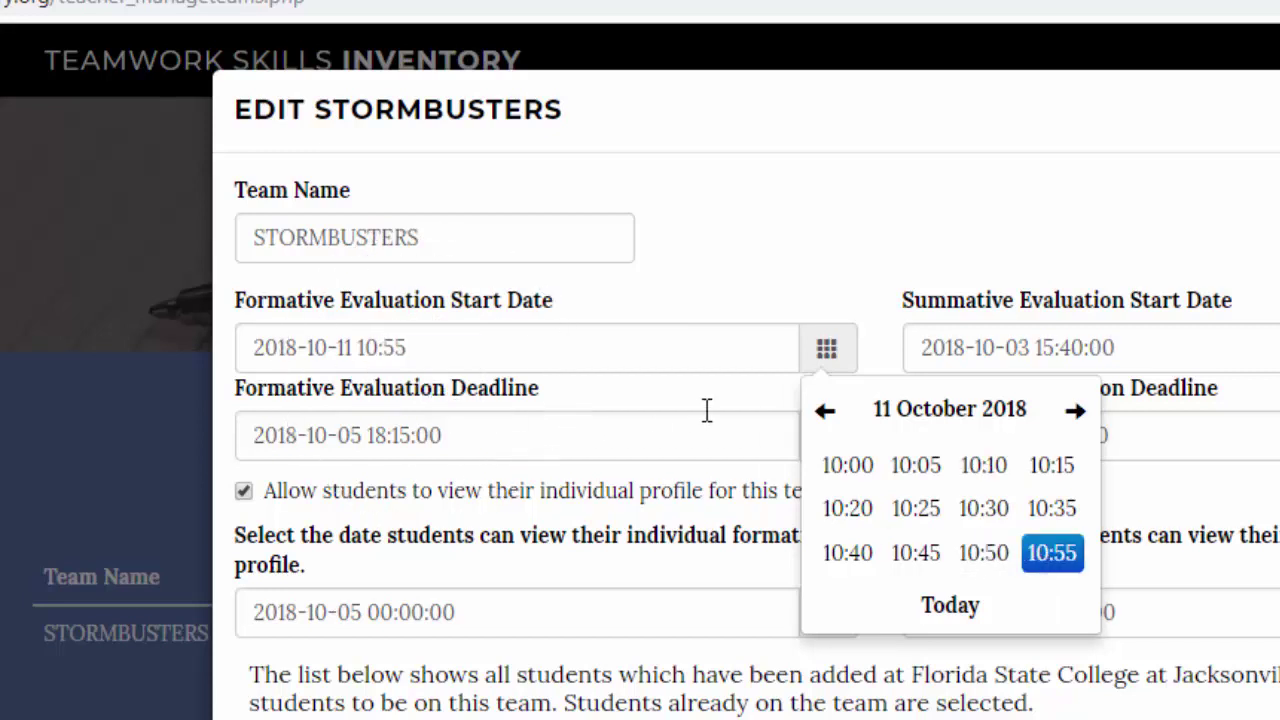
click(806, 278)
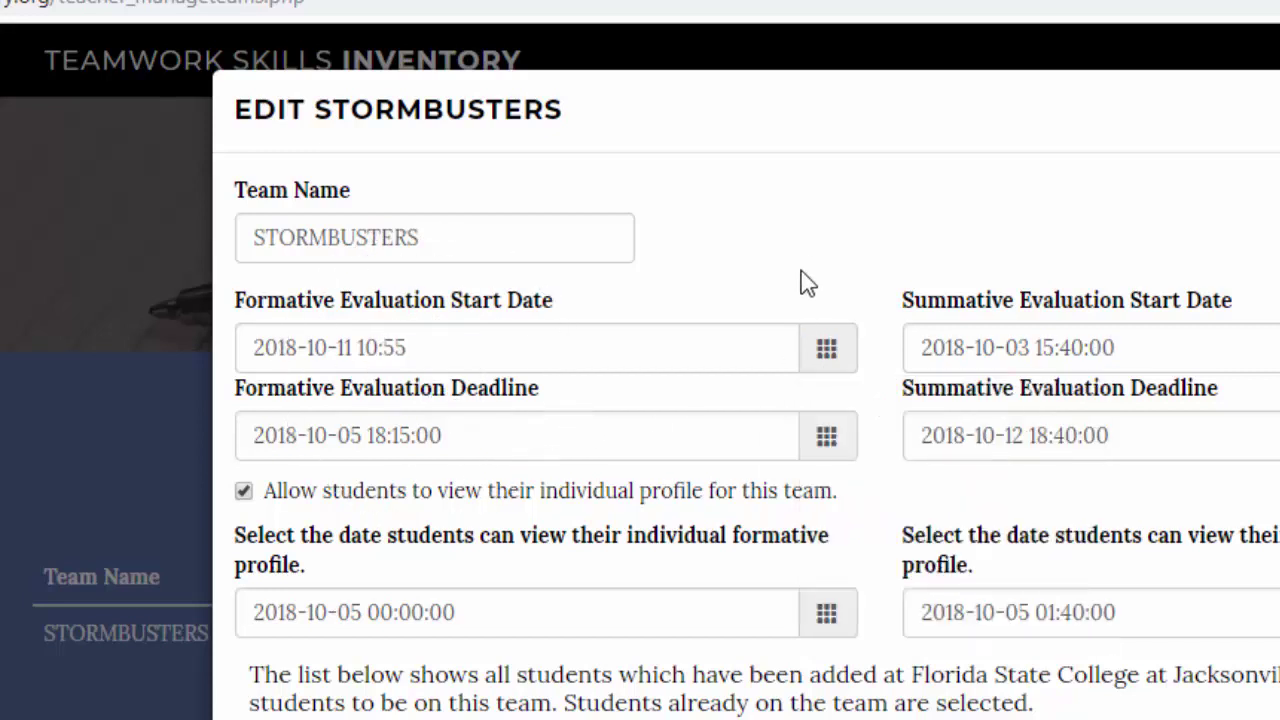
- Set the team's formative evaluation deadline to 26 October 2018 at 10:15
click(409, 432)
click(838, 445)
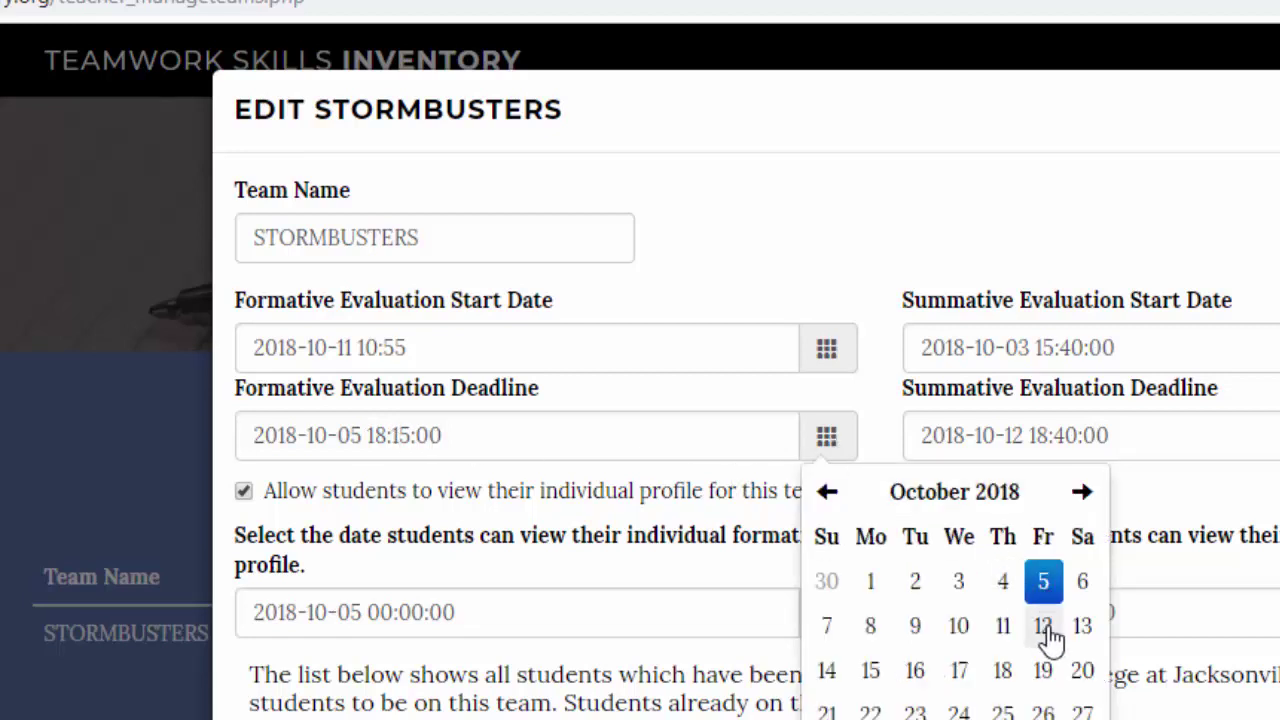
click(1043, 712)
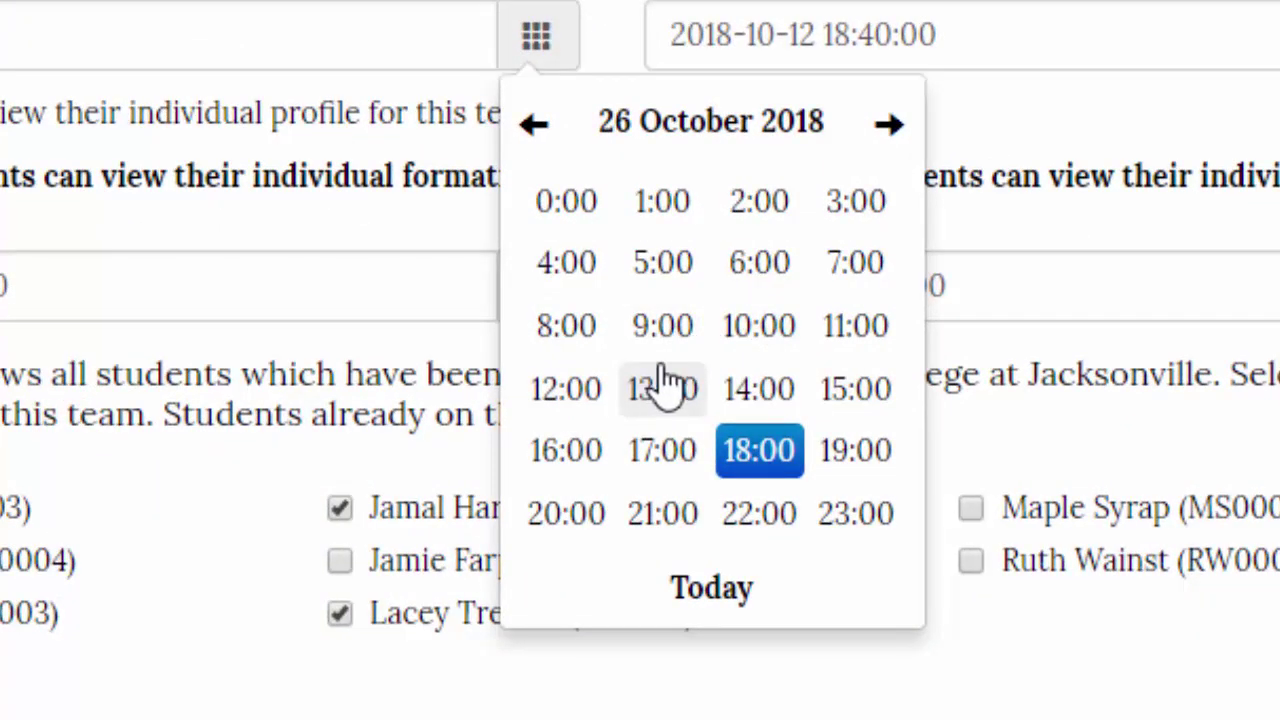
click(766, 343)
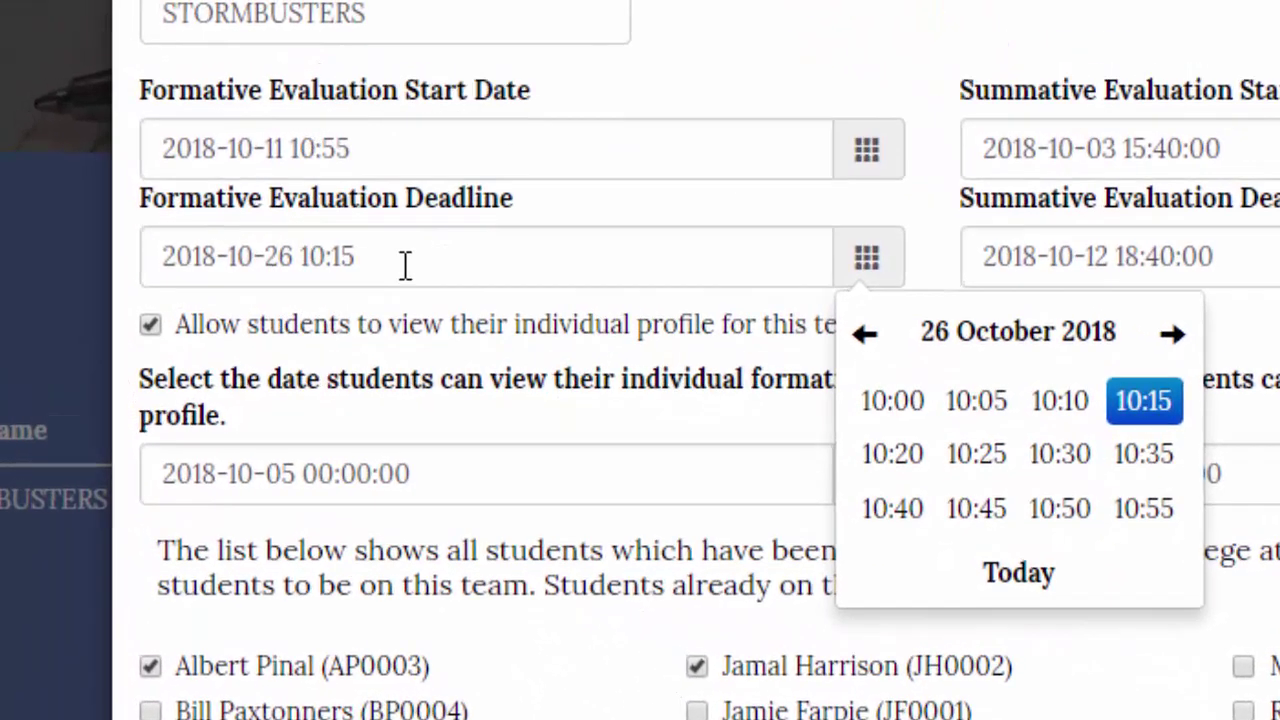
click(405, 265)
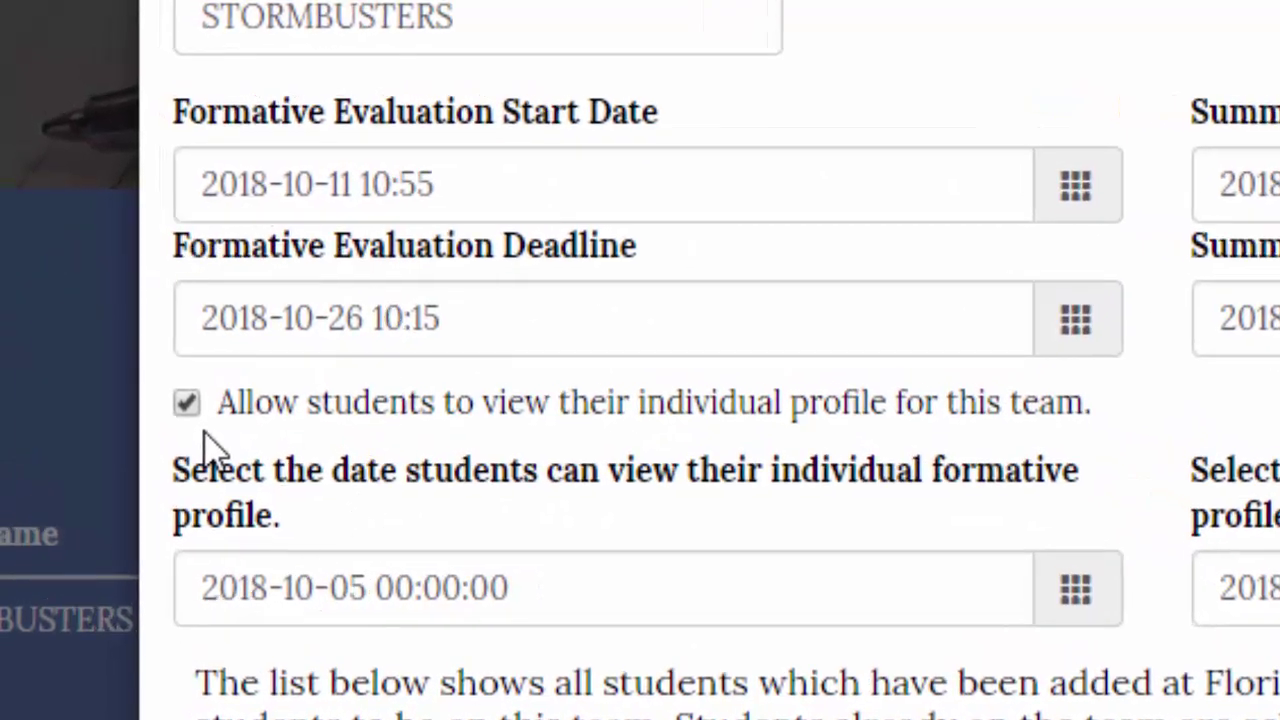
- Set the date students can view their individual formative profile to 27 October 2018 at 09:00 and save the team's changes
click(171, 380)
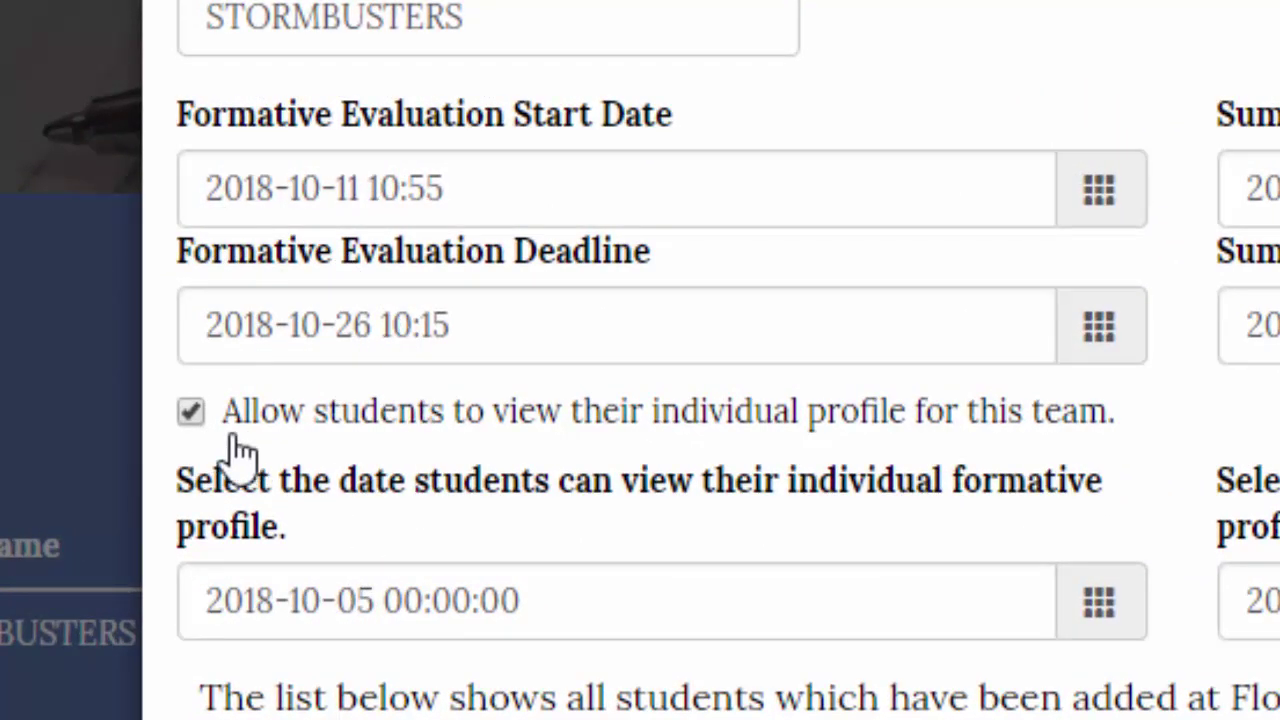
click(198, 424)
click(405, 433)
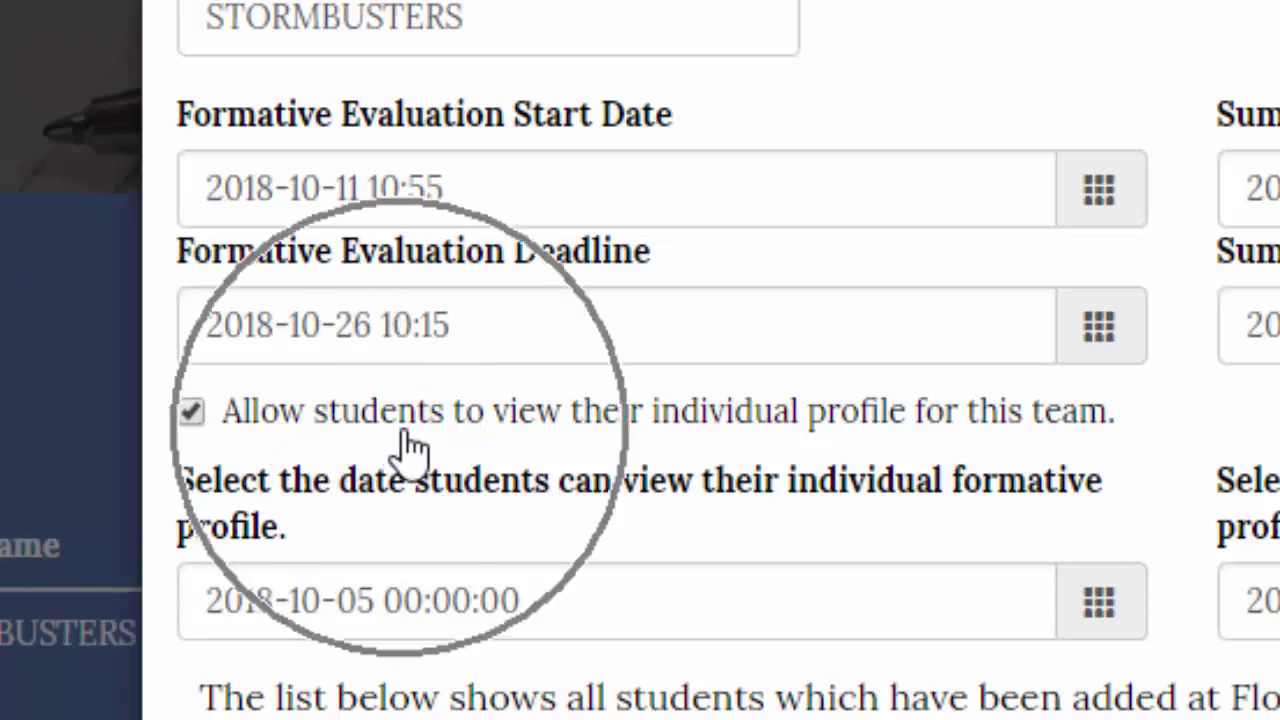
click(700, 441)
click(910, 444)
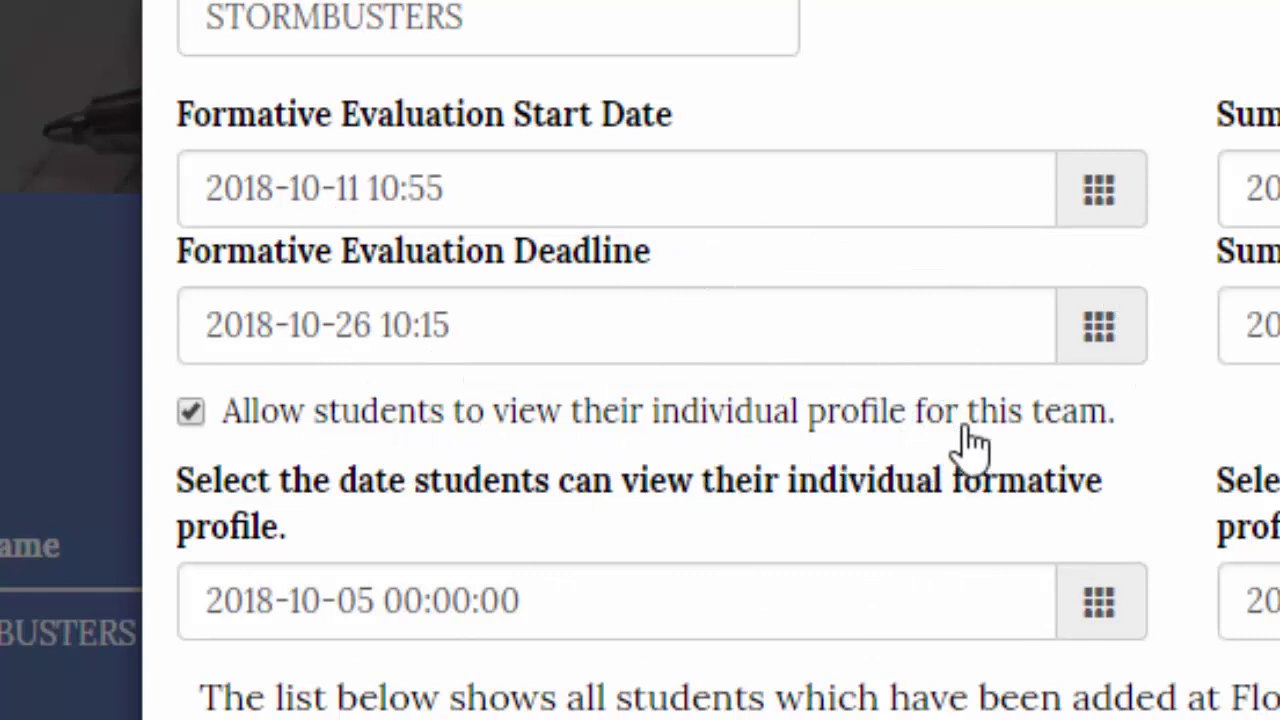
click(476, 600)
click(1098, 600)
click(860, 508)
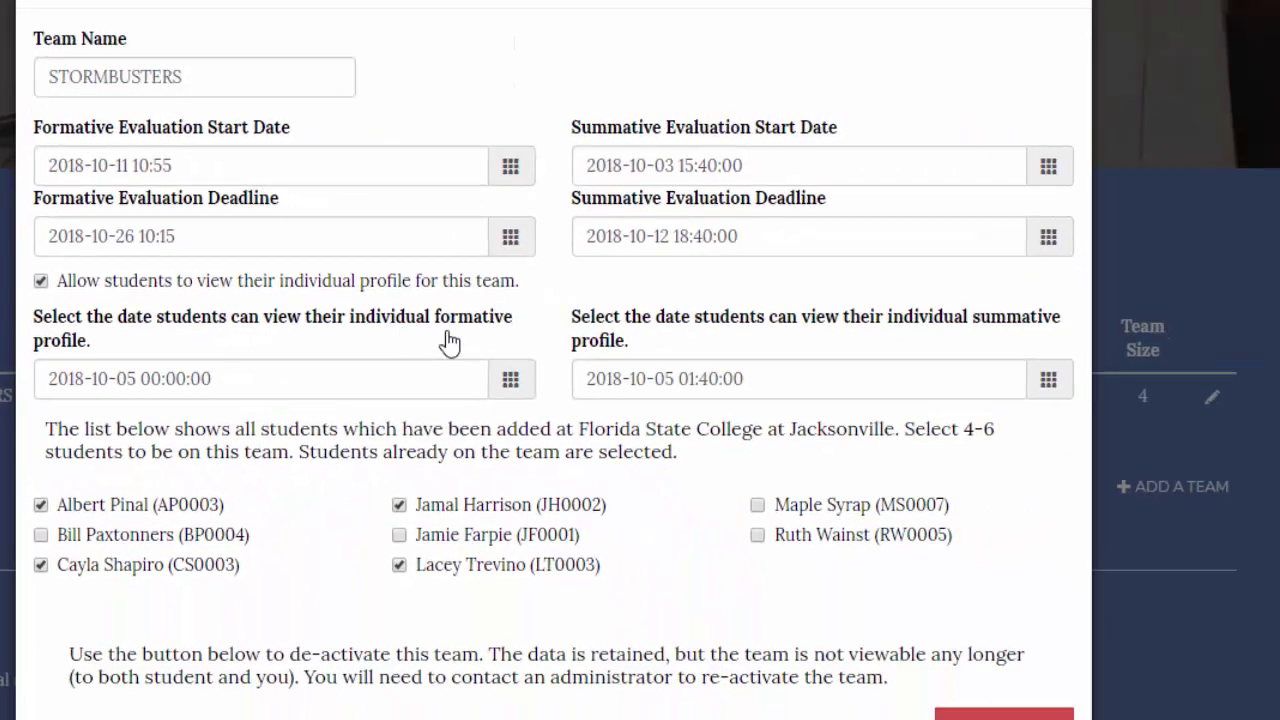
click(960, 522)
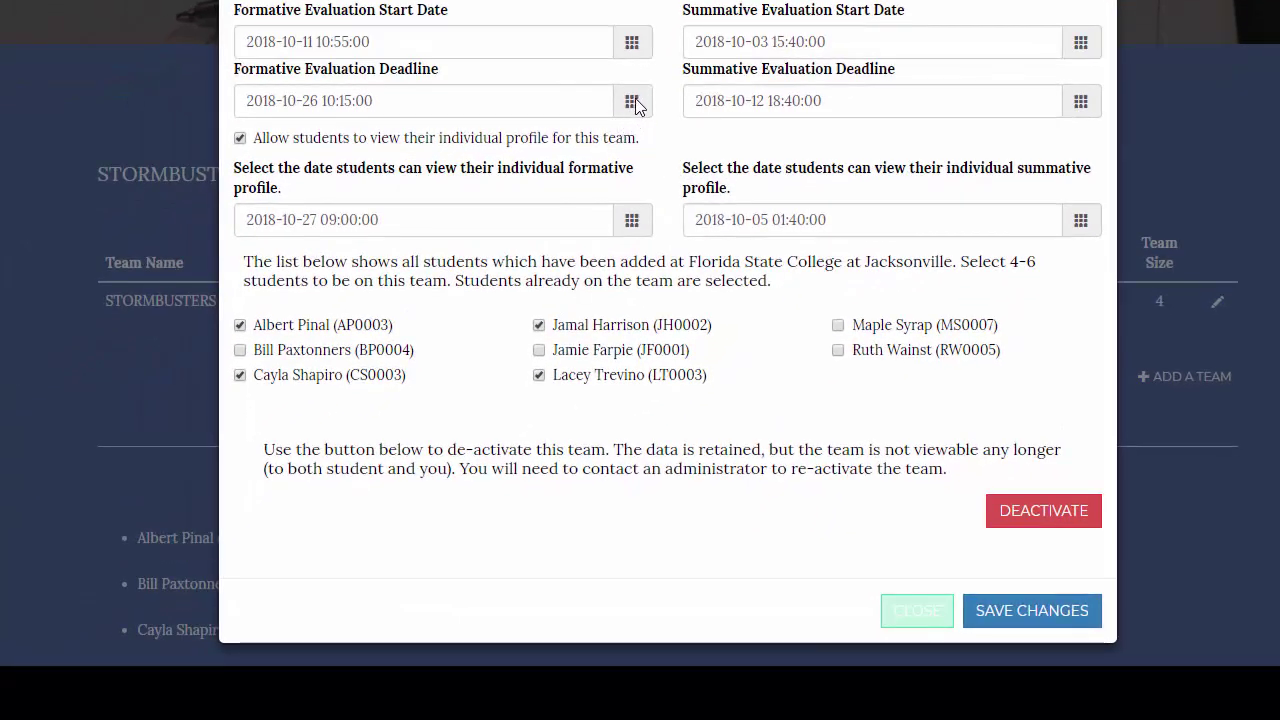
- Browse the months forward and backward in the formative evaluation deadline's calendar
click(633, 103)
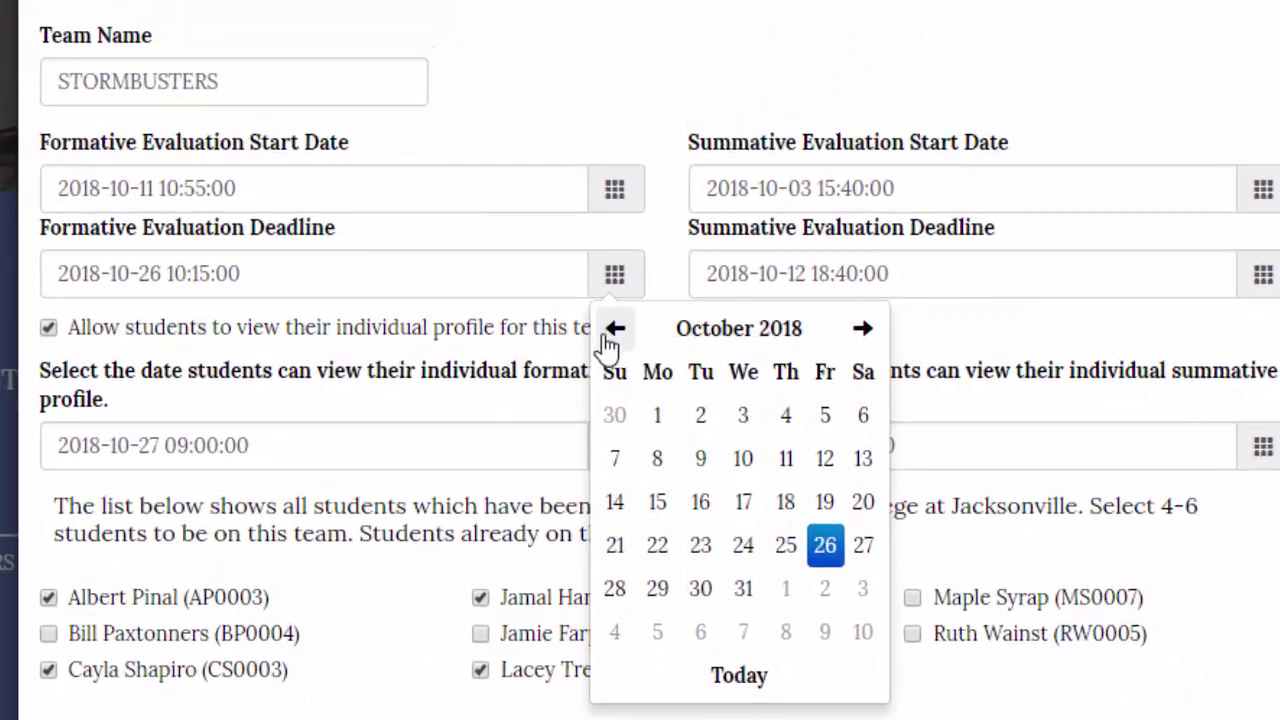
click(626, 255)
click(840, 253)
click(855, 287)
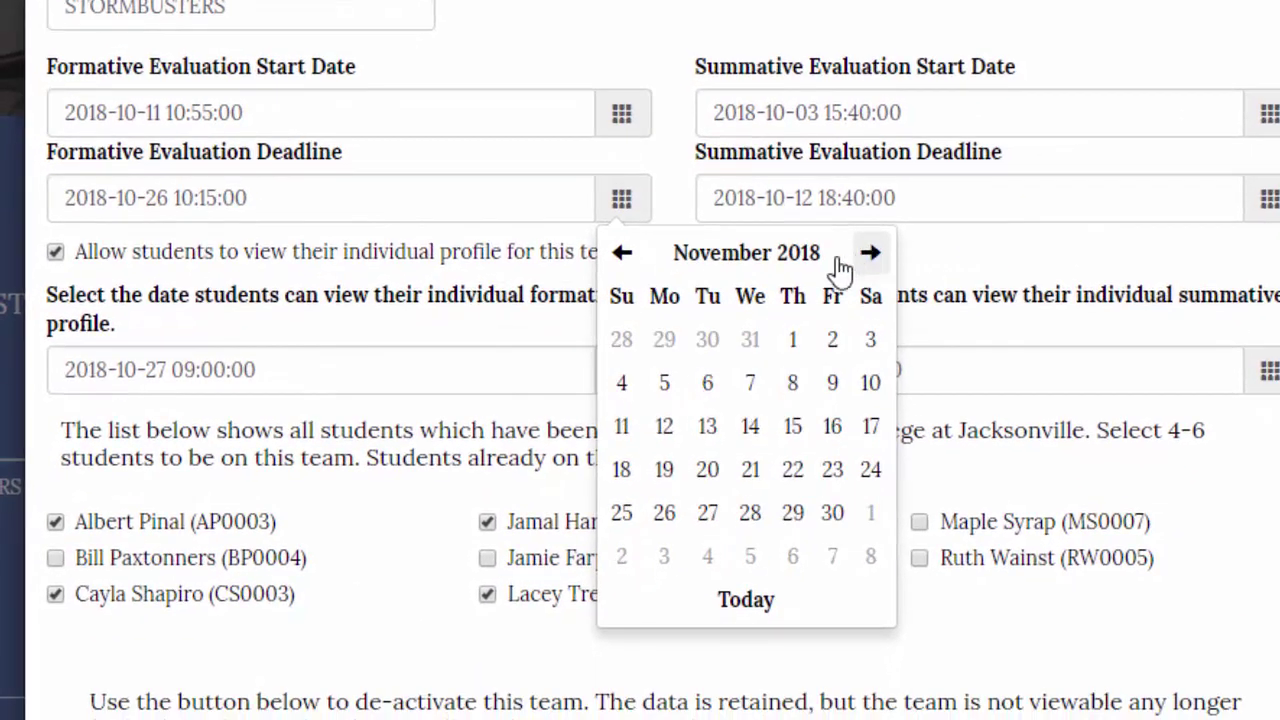
click(625, 290)
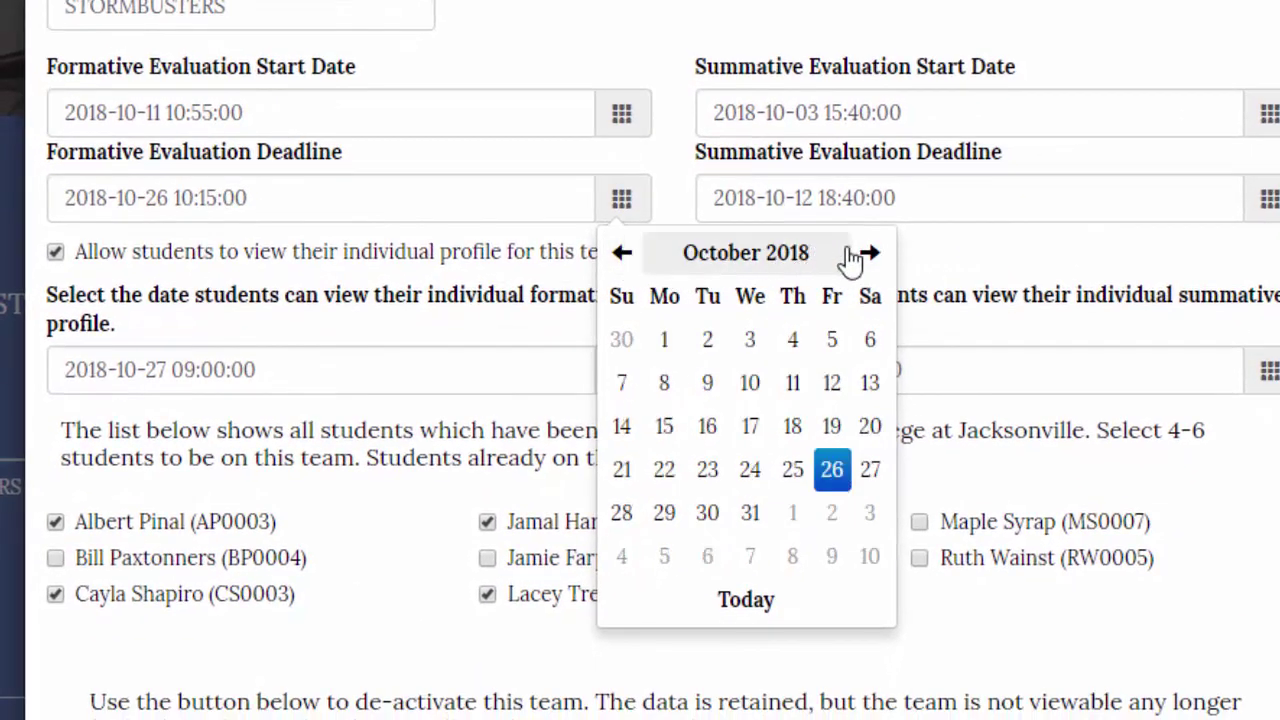
click(870, 254)
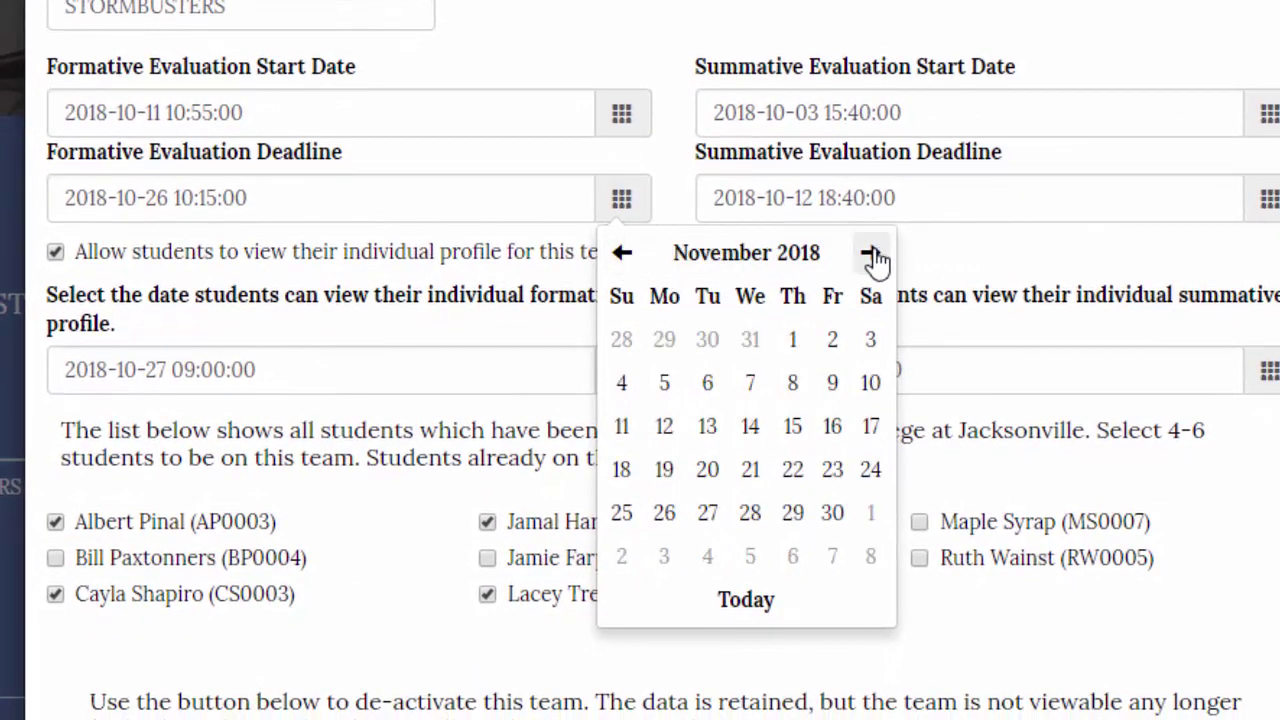
click(868, 254)
click(622, 253)
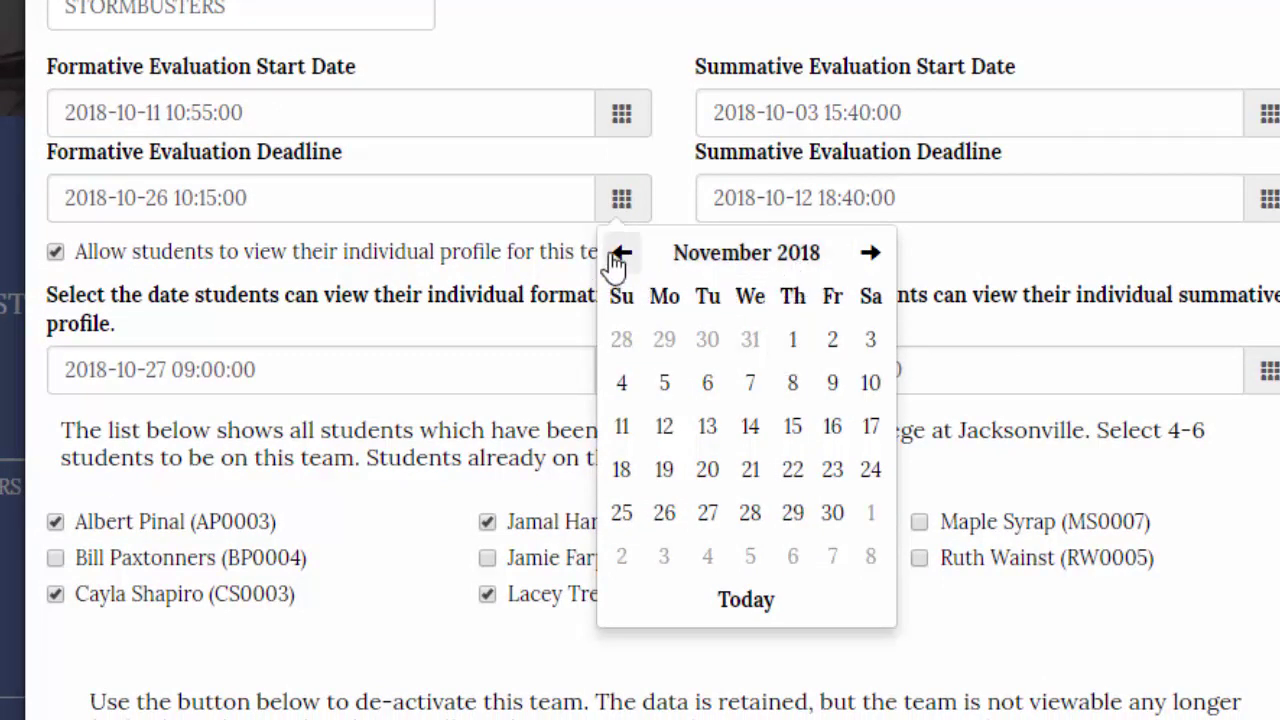
- Change the formative evaluation deadline to 8 October 2018 at 9:30
click(757, 605)
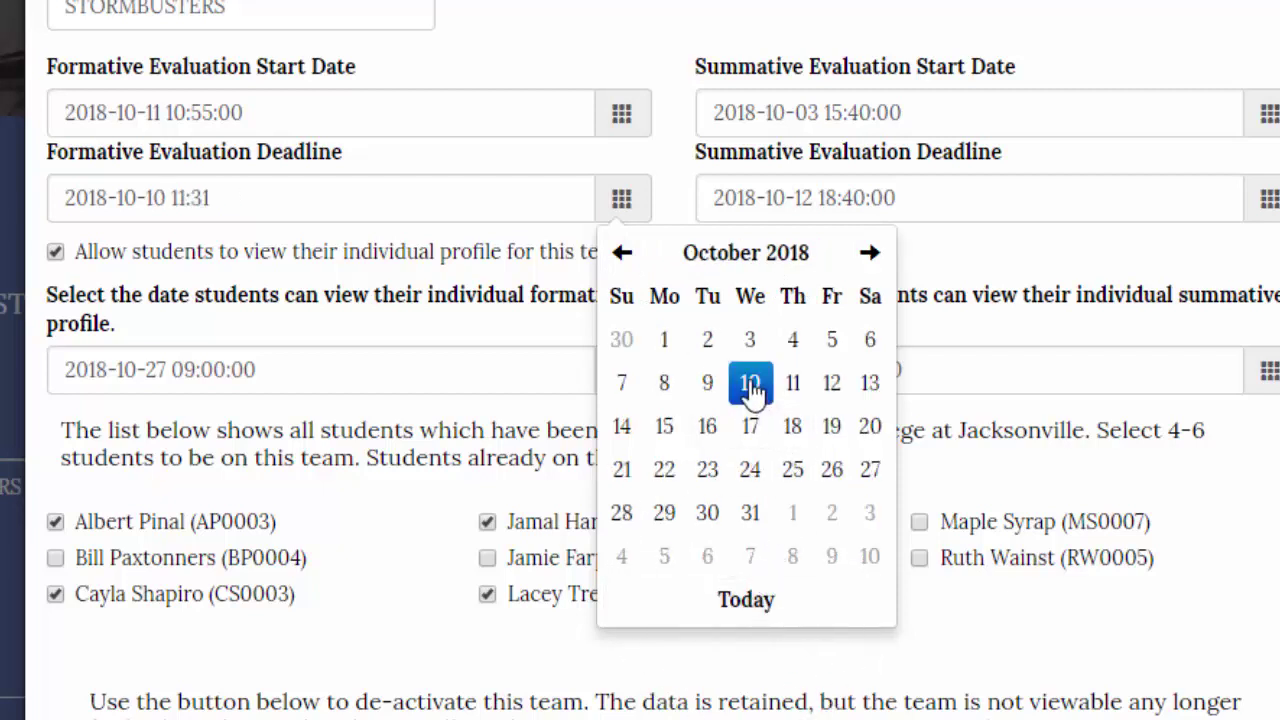
click(709, 383)
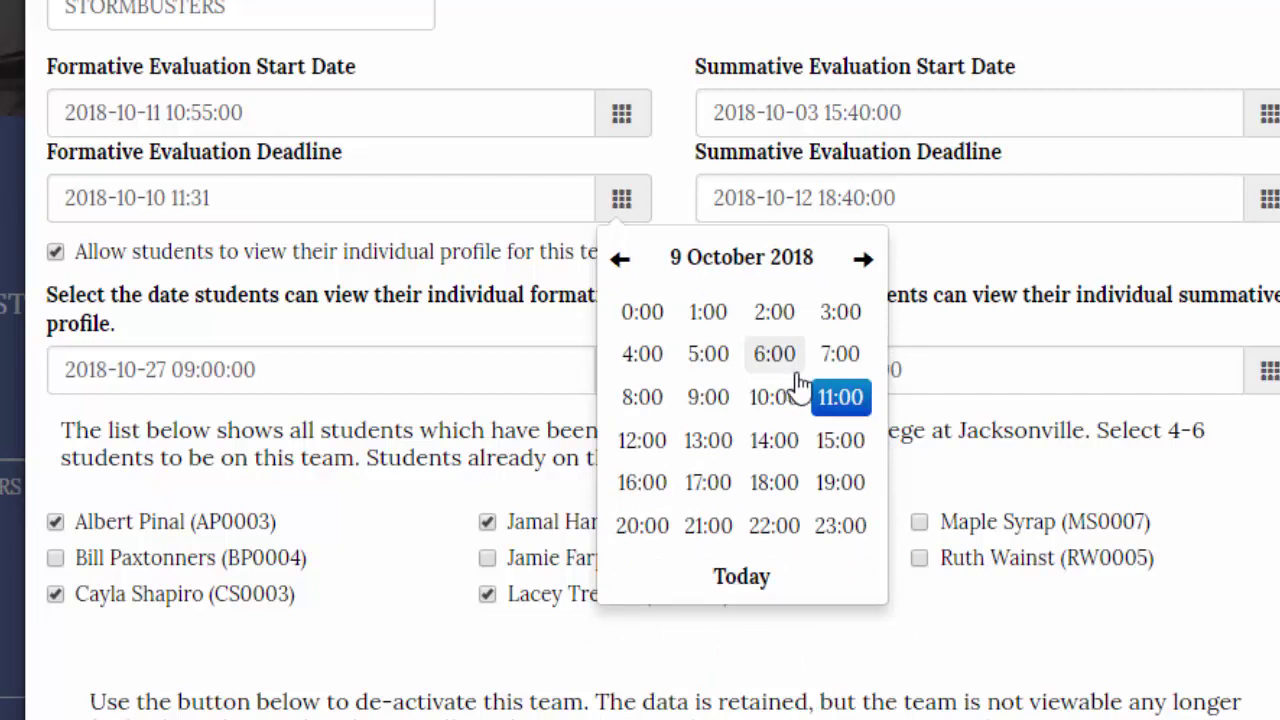
click(619, 261)
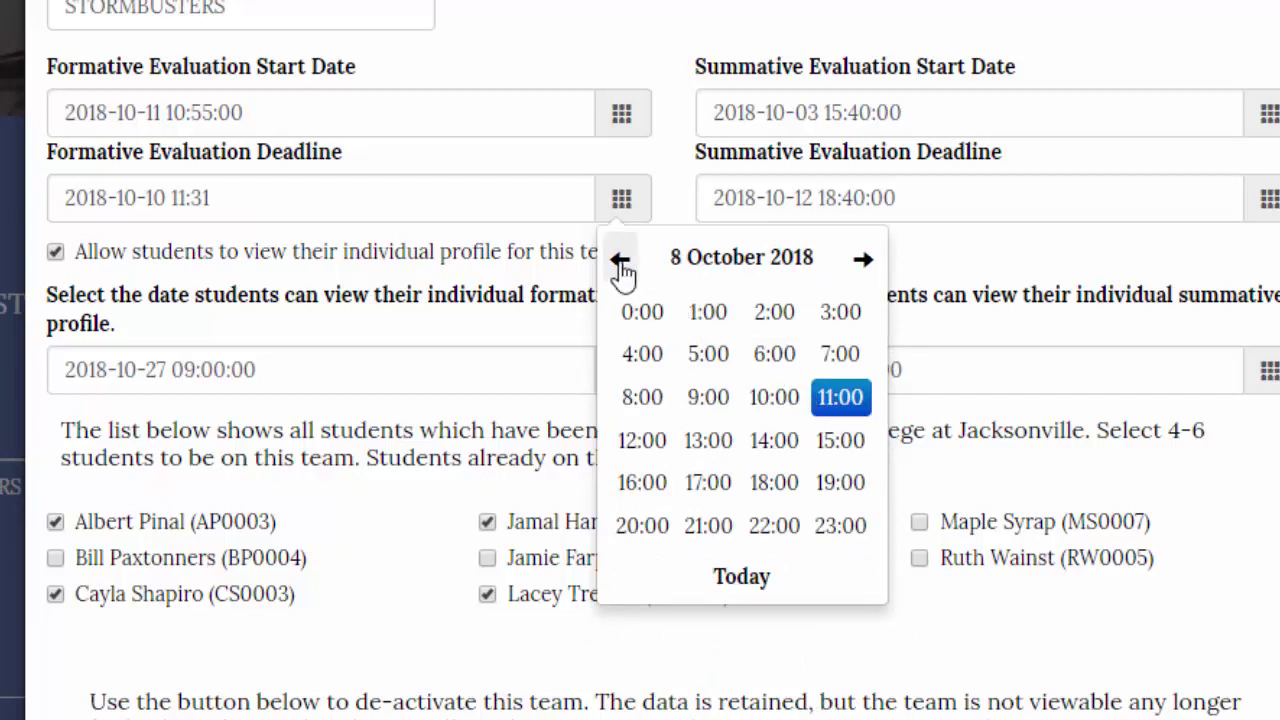
click(705, 399)
click(792, 360)
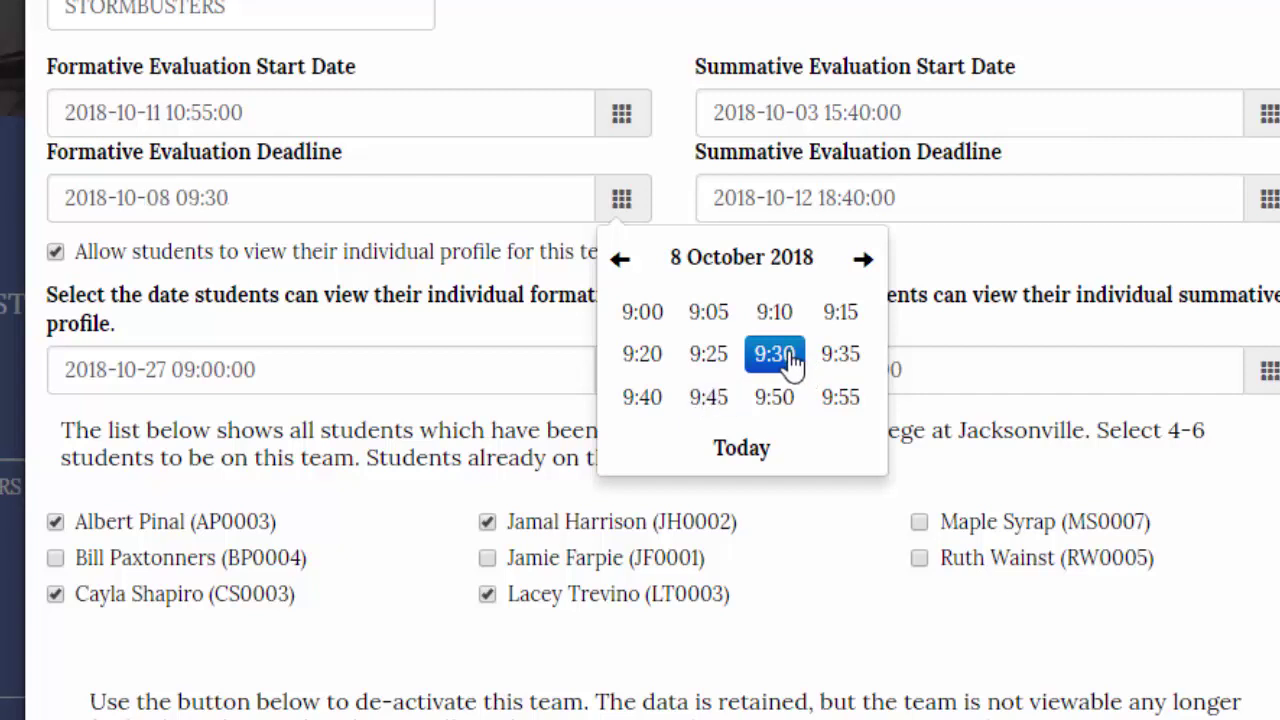
- Change the formative evaluation start date to 12 October 2018 at 11:30
click(482, 122)
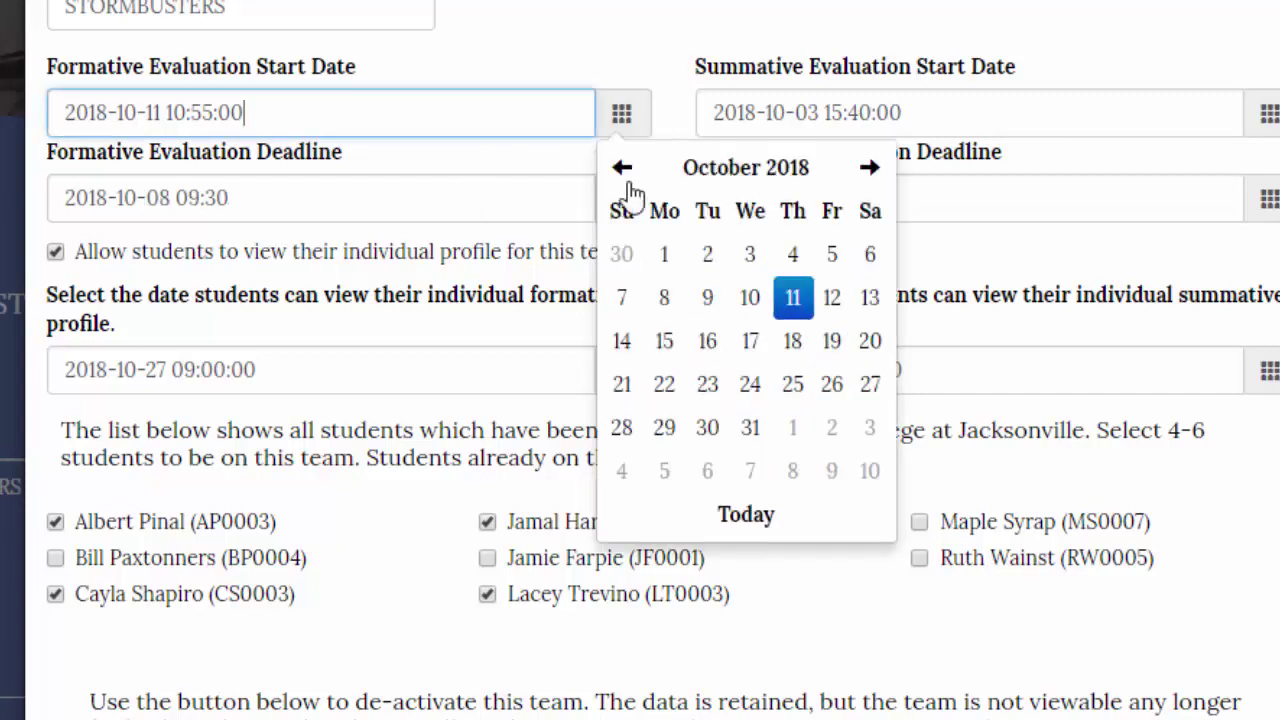
click(752, 530)
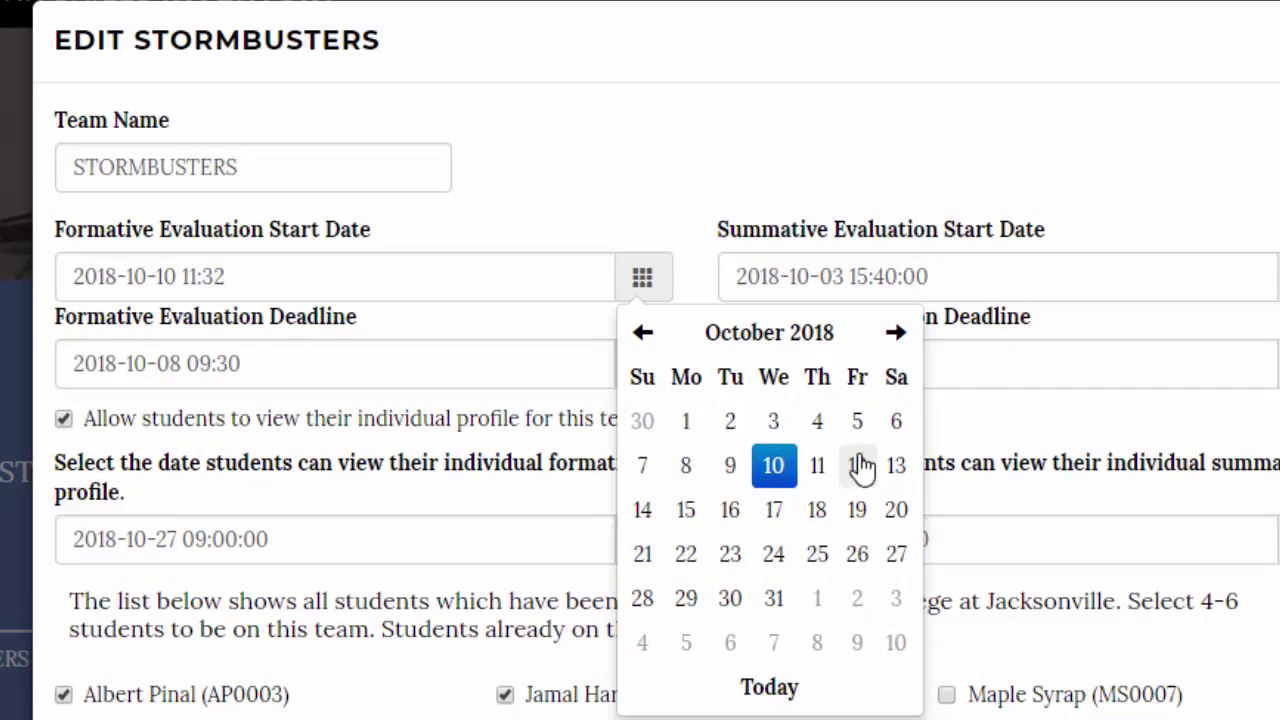
click(857, 467)
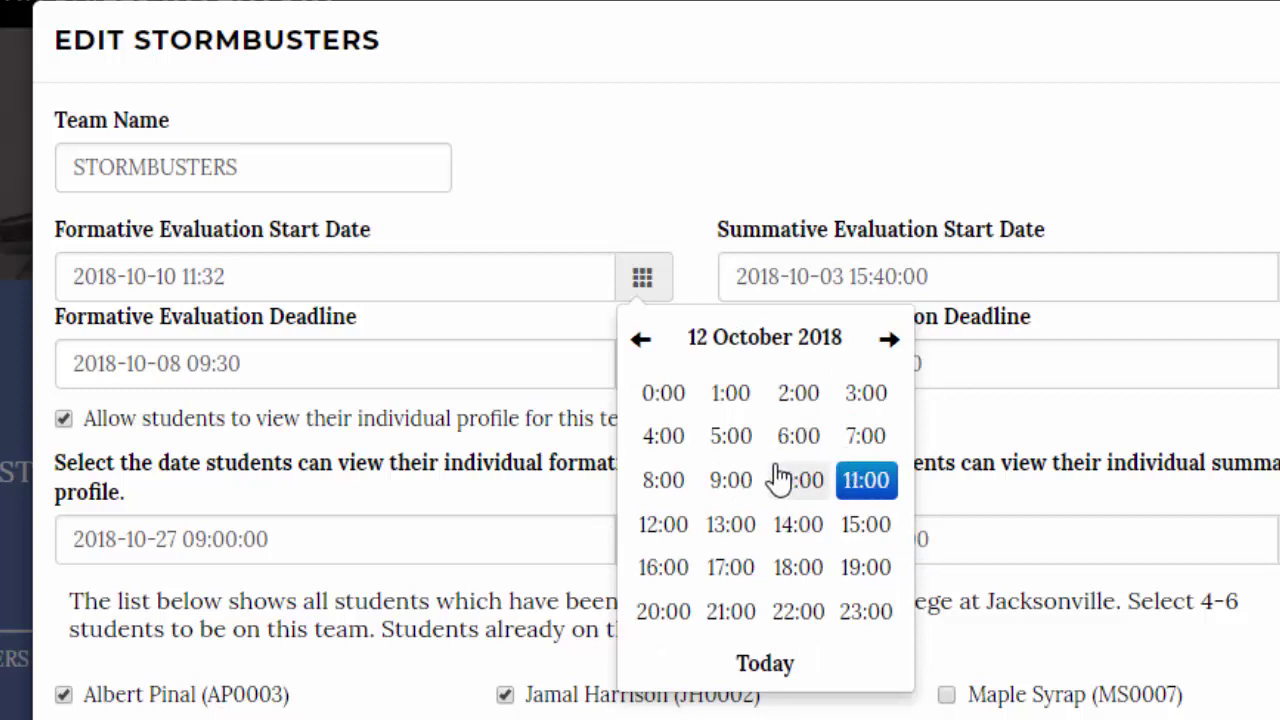
click(853, 482)
click(800, 437)
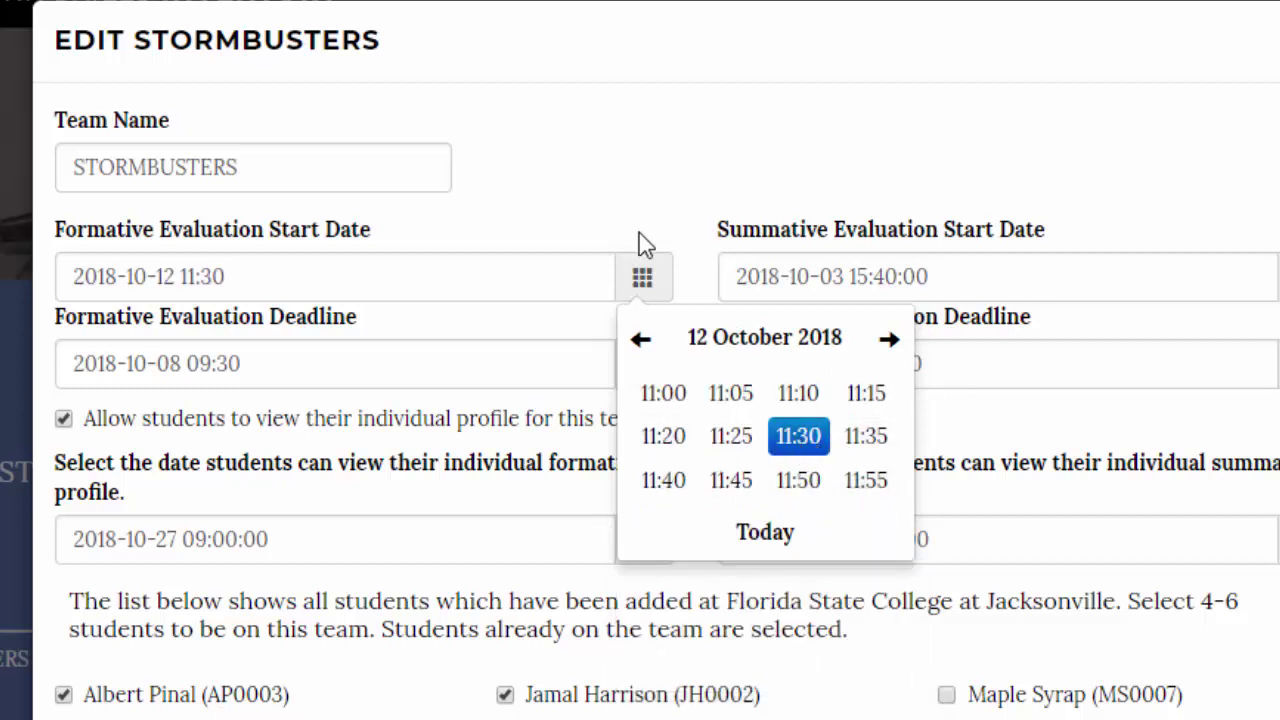